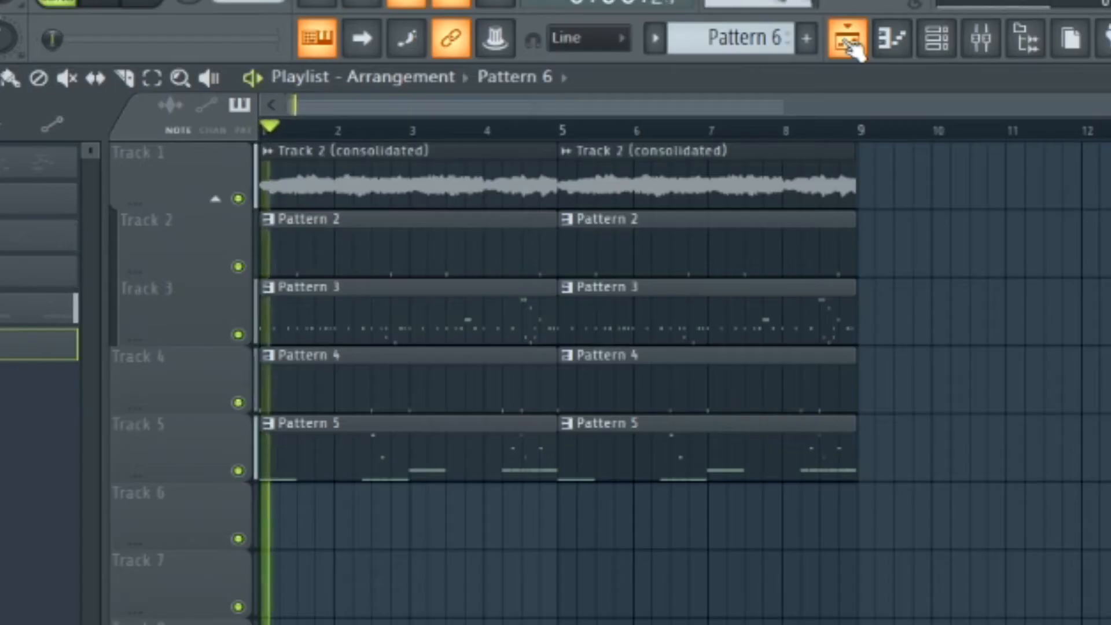
# - Apply the 20Hz - 18kHz cut preset to Fruity Parametric EQ 2 on Insert 5 and raise its low-cut frequency
pyautogui.press('space')
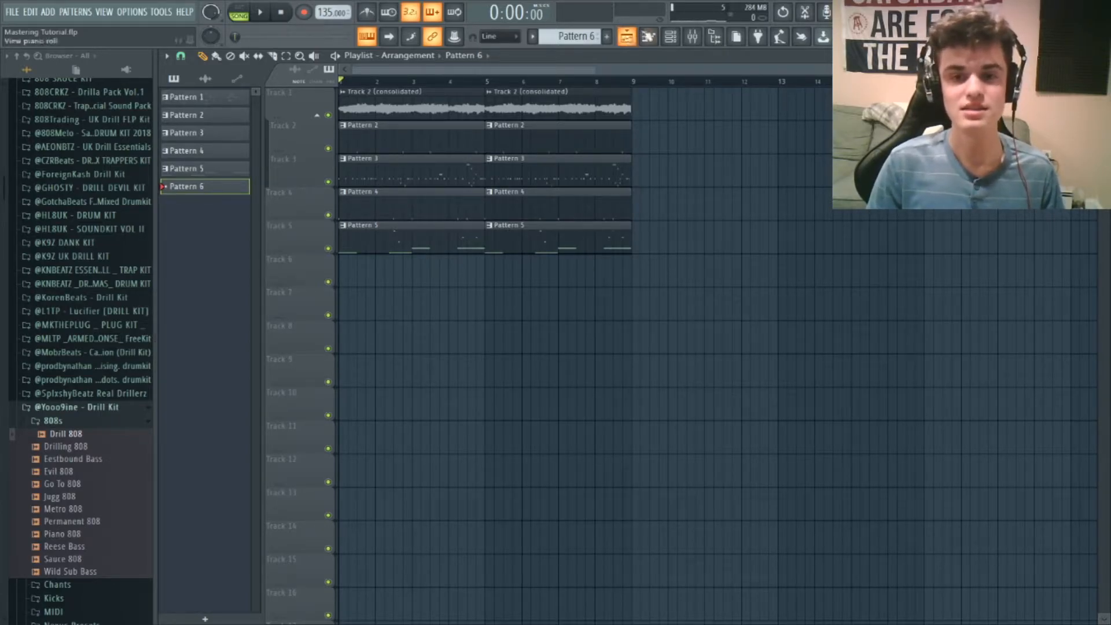
pyautogui.click(693, 38)
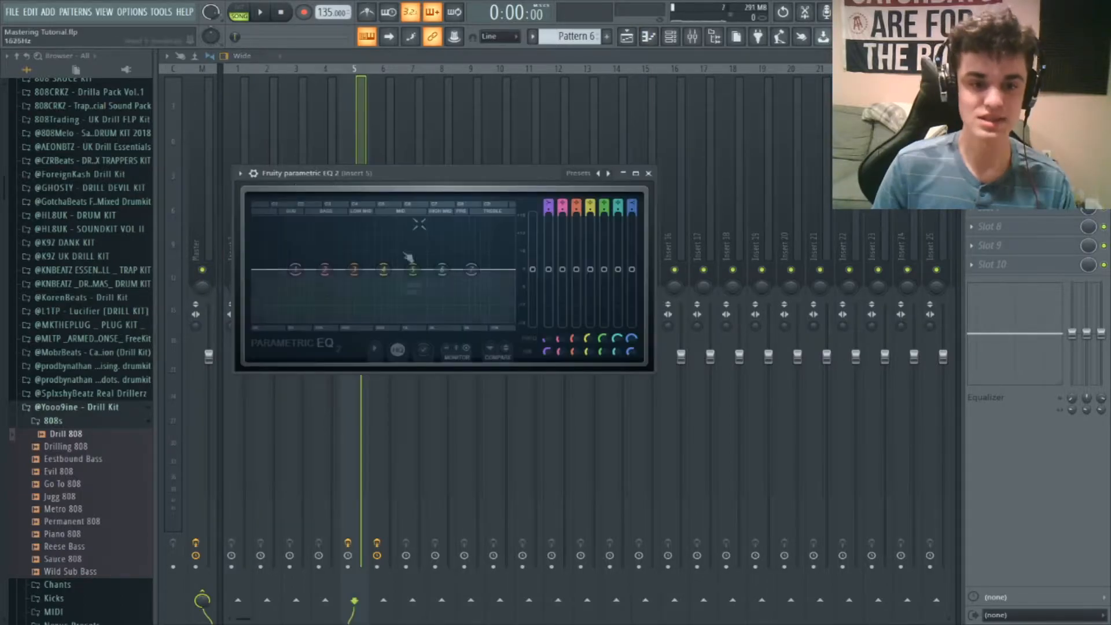
pyautogui.click(671, 205)
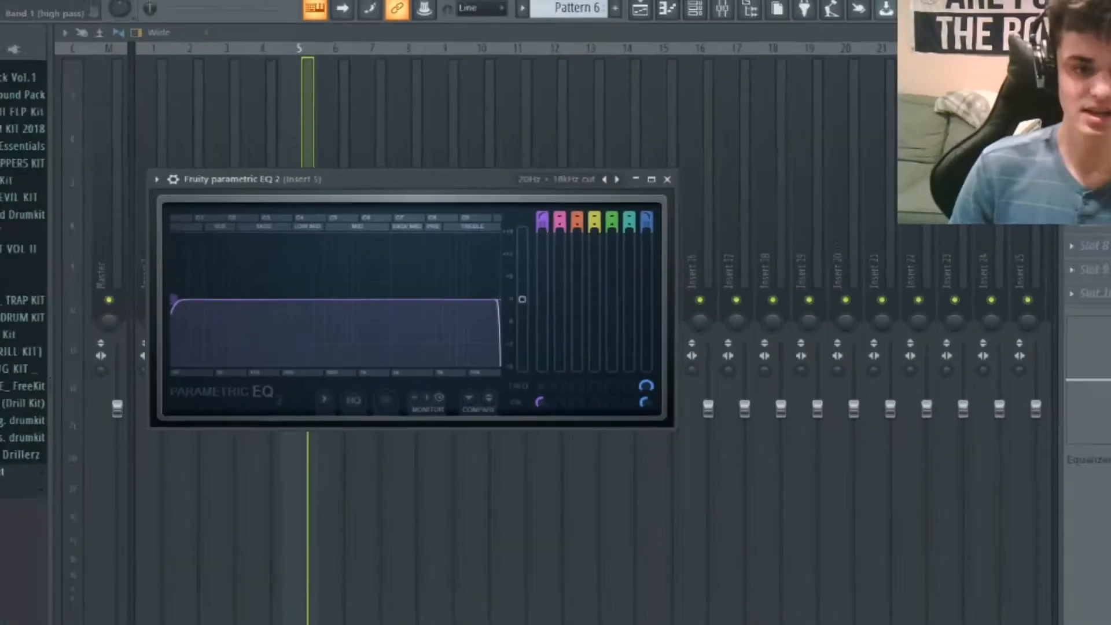
pyautogui.moveTo(253, 269); pyautogui.dragTo(348, 269)
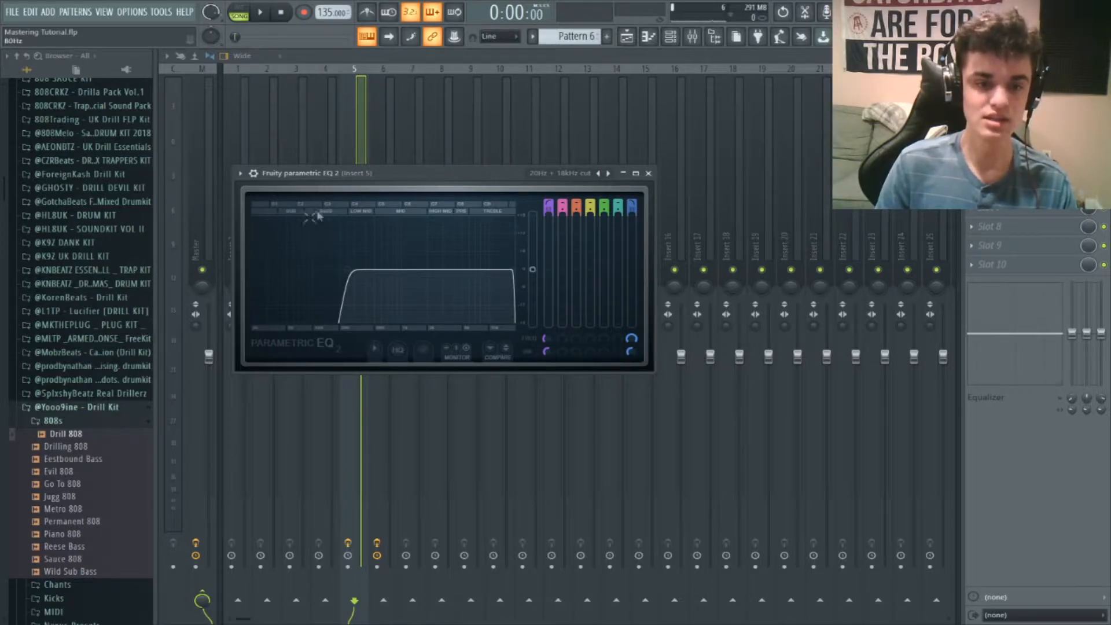
pyautogui.click(350, 140)
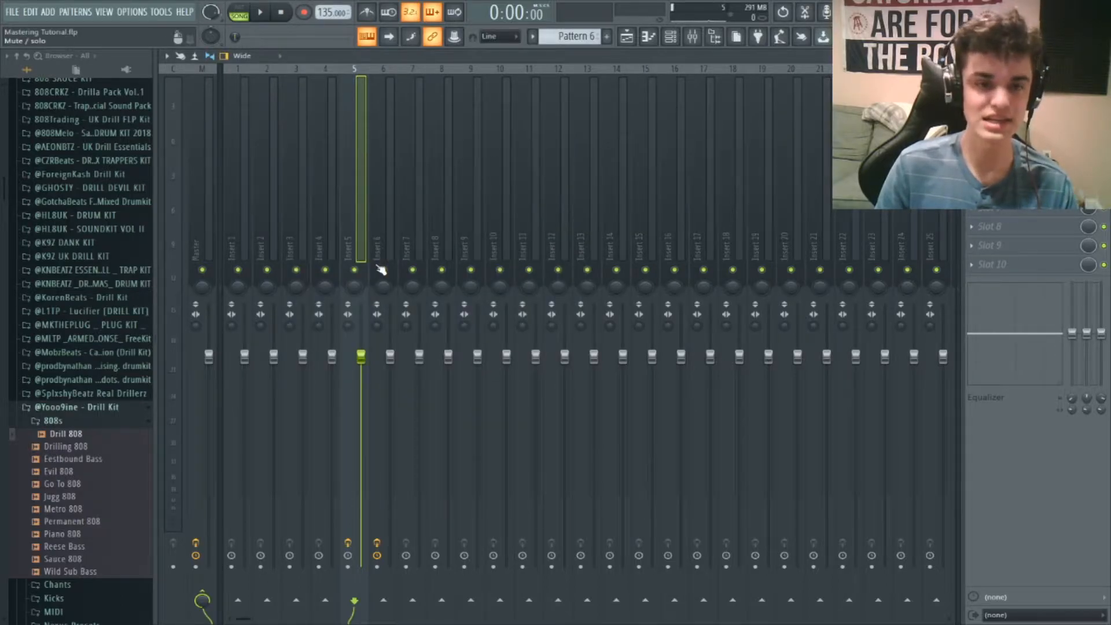
# - Lower Insert 5's volume to about -0.6 dB during playback, and inspect the Fruity Soft Clipper on the Master
pyautogui.press('space')
pyautogui.moveTo(361, 355); pyautogui.dragTo(366, 363)
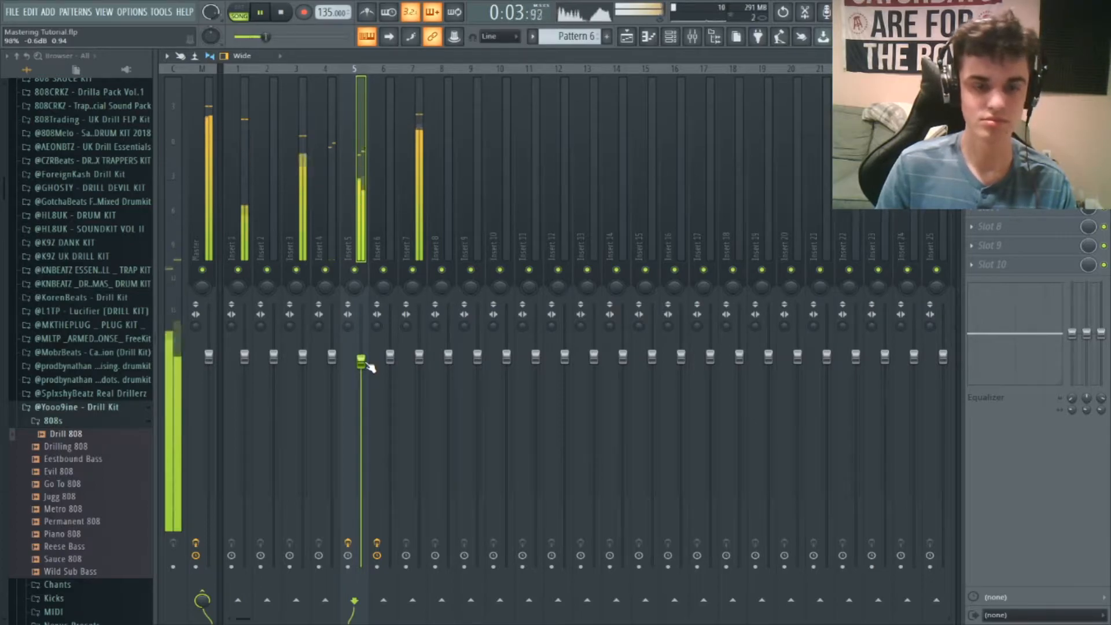
pyautogui.press('space')
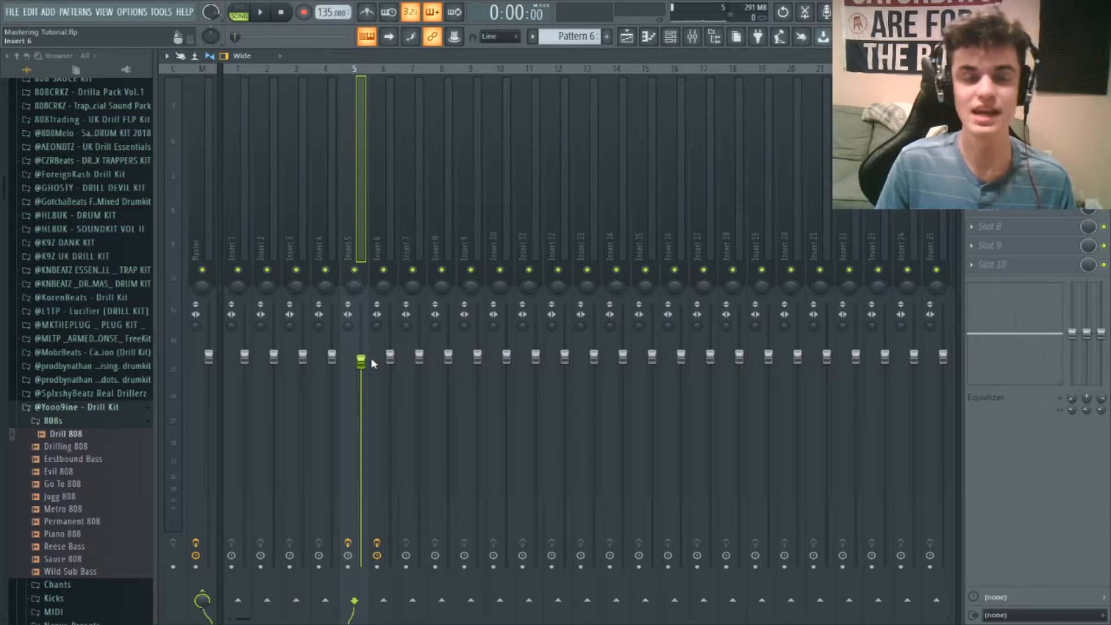
pyautogui.click(211, 181)
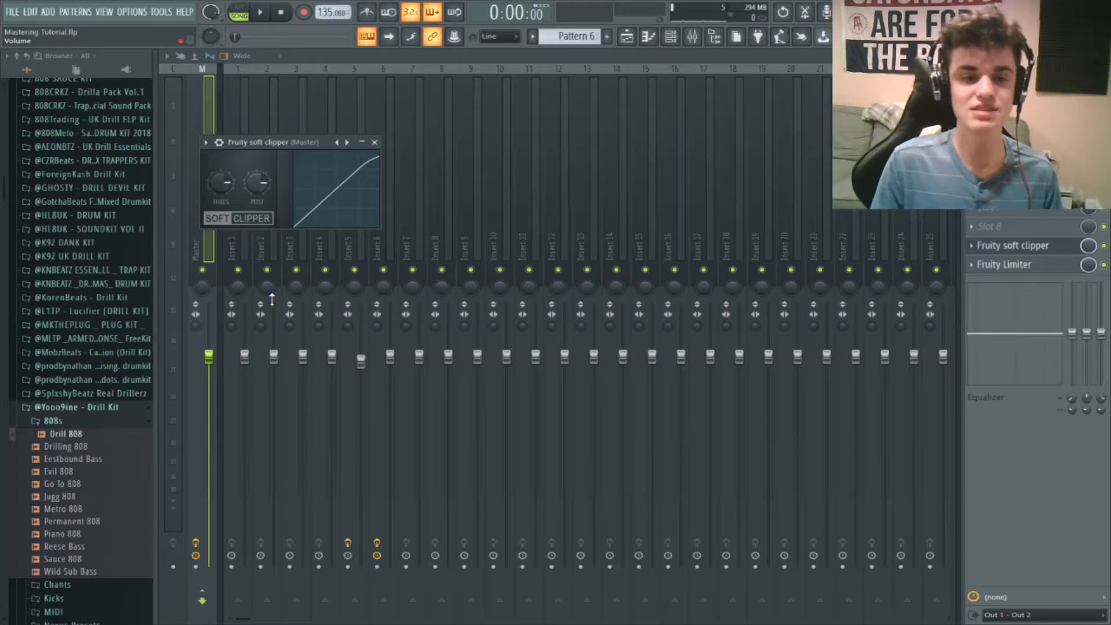
# - Raise Insert 1's volume to about 3.9 dB while listening to the beat
pyautogui.click(246, 363)
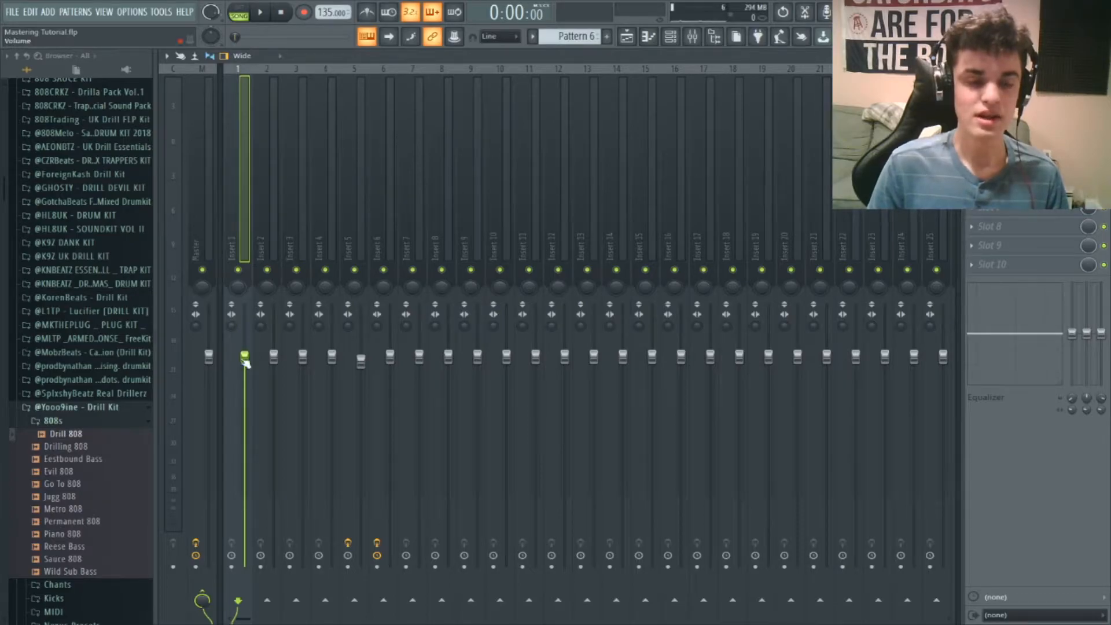
pyautogui.press('space')
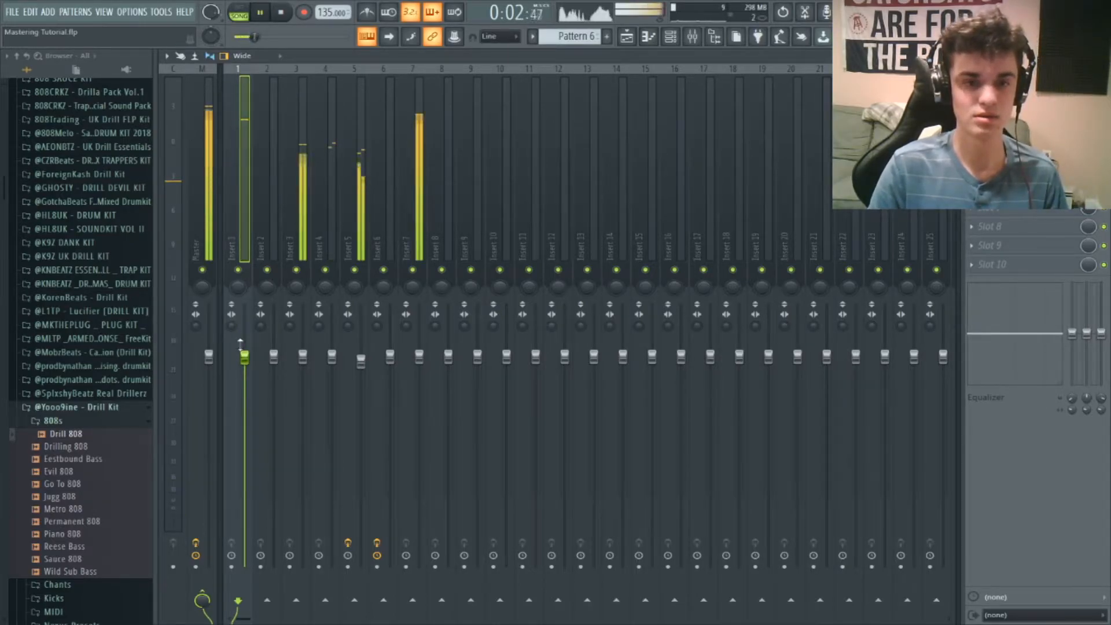
pyautogui.press('space')
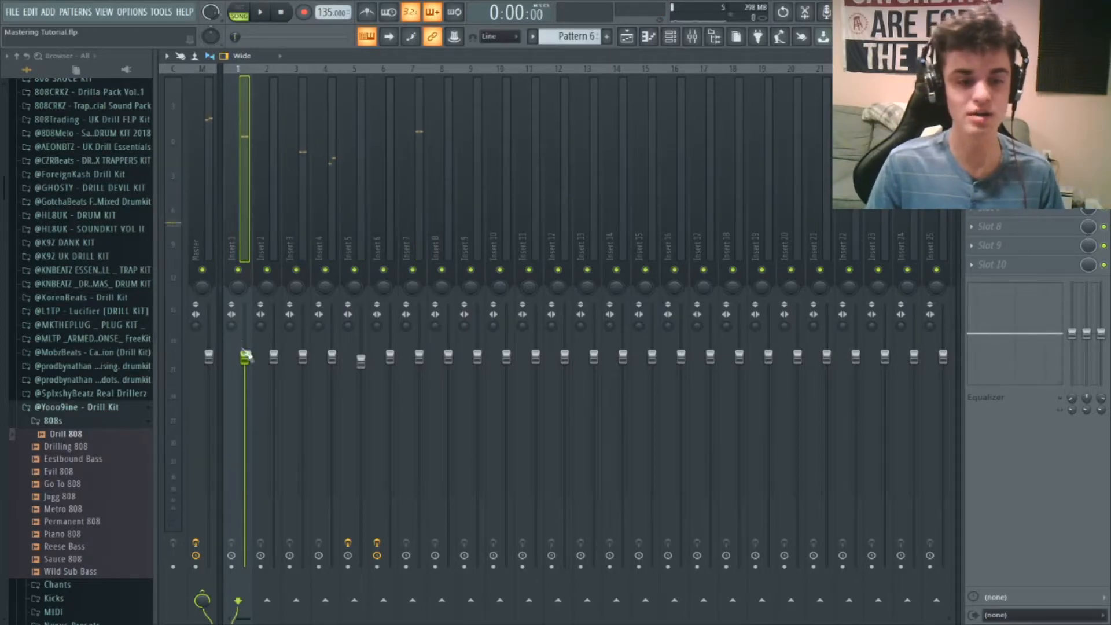
pyautogui.moveTo(246, 360); pyautogui.dragTo(245, 304)
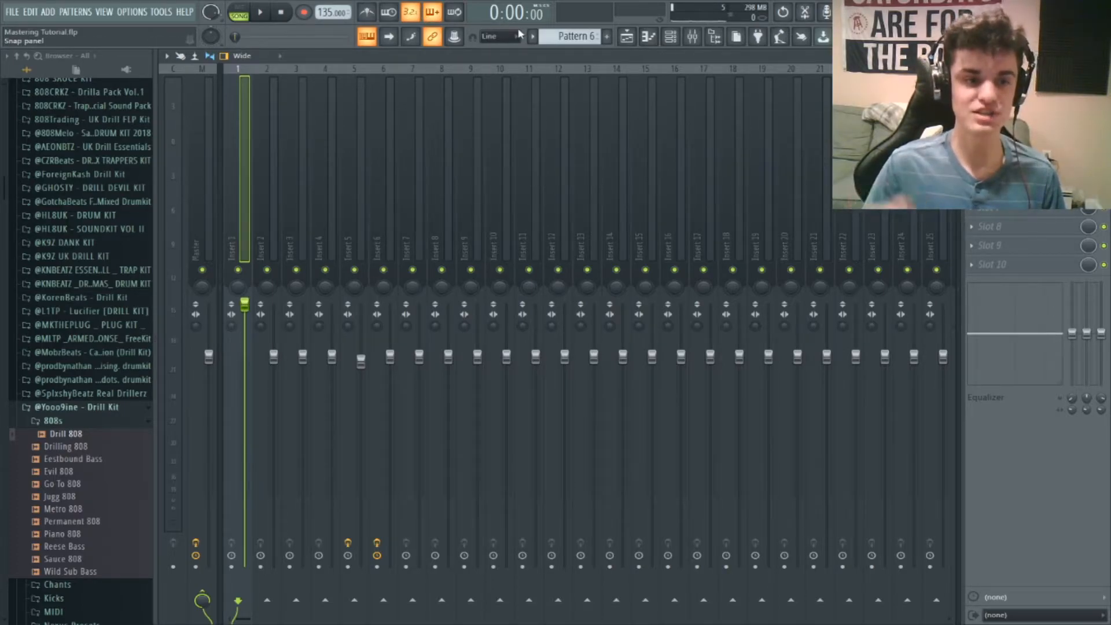
pyautogui.press('space')
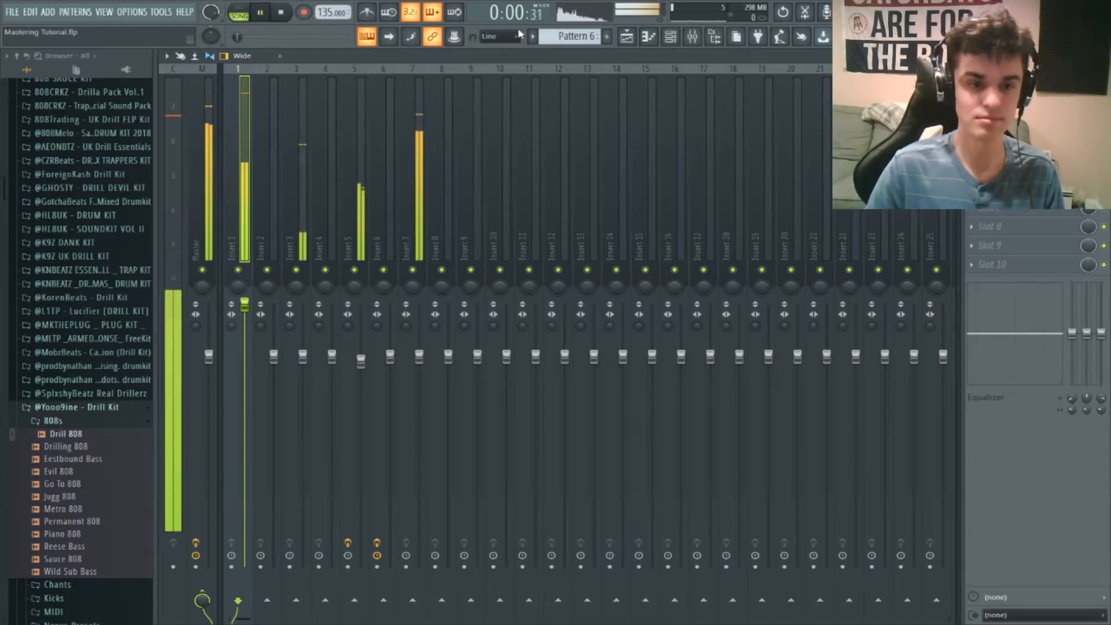
pyautogui.moveTo(245, 304); pyautogui.dragTo(246, 317)
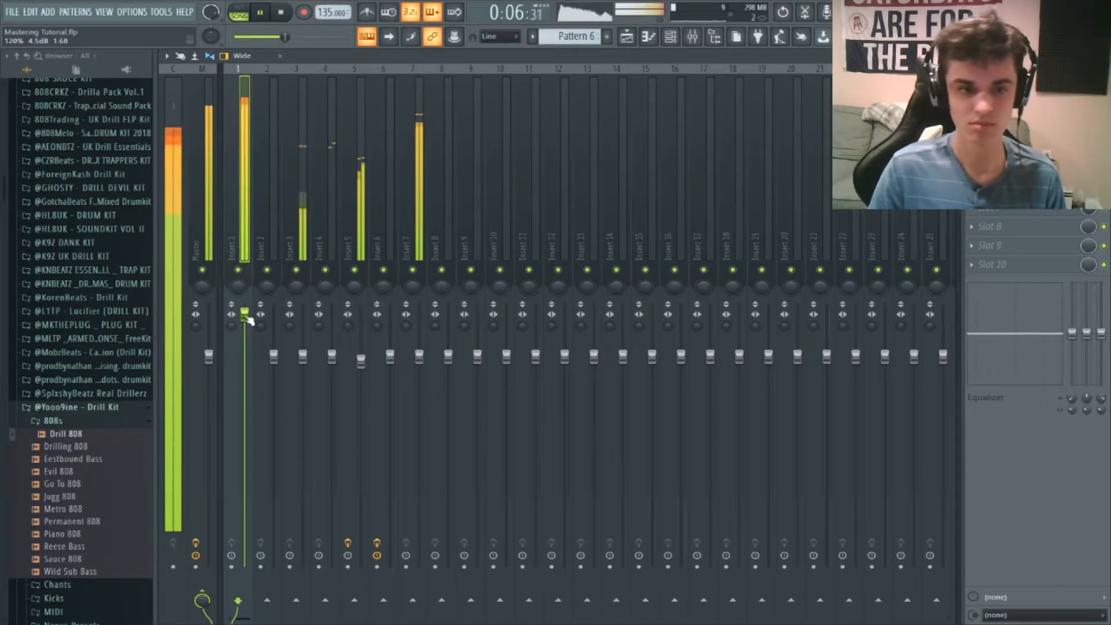
pyautogui.moveTo(250, 322); pyautogui.dragTo(251, 326)
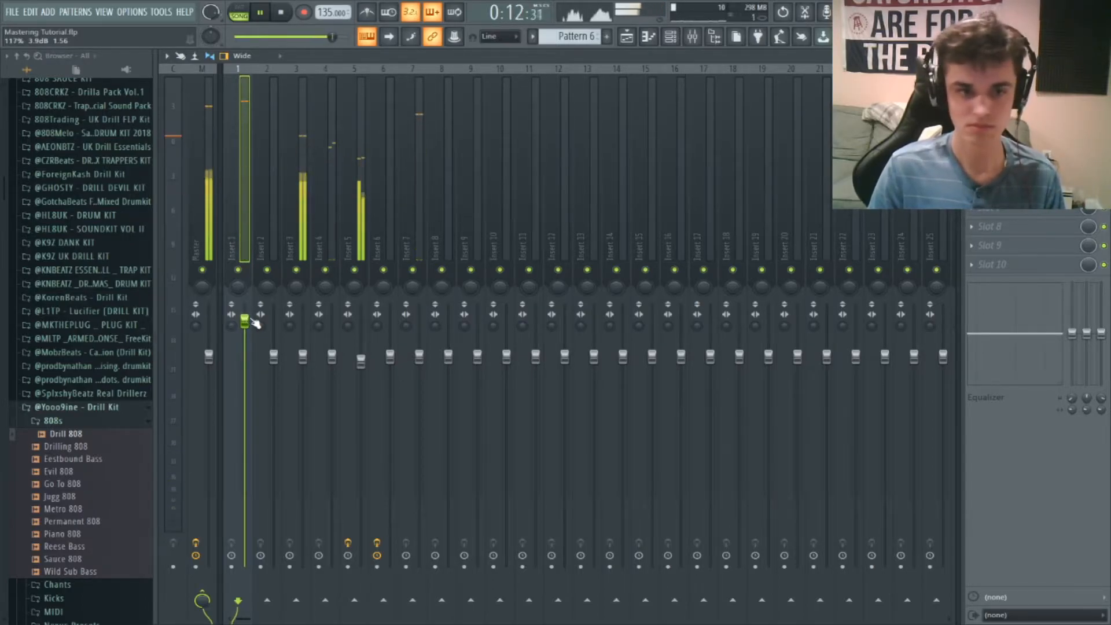
pyautogui.press('space')
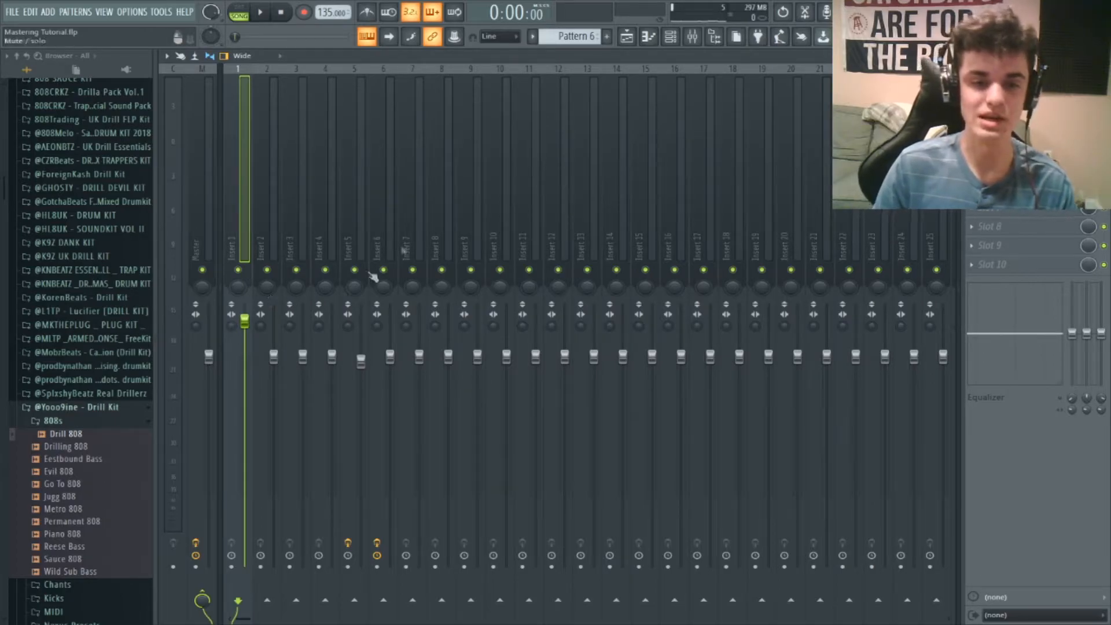
# - Lower the volume of Insert 7 moderately while listening to the arrangement
pyautogui.press('space')
pyautogui.click(421, 356)
pyautogui.press('space')
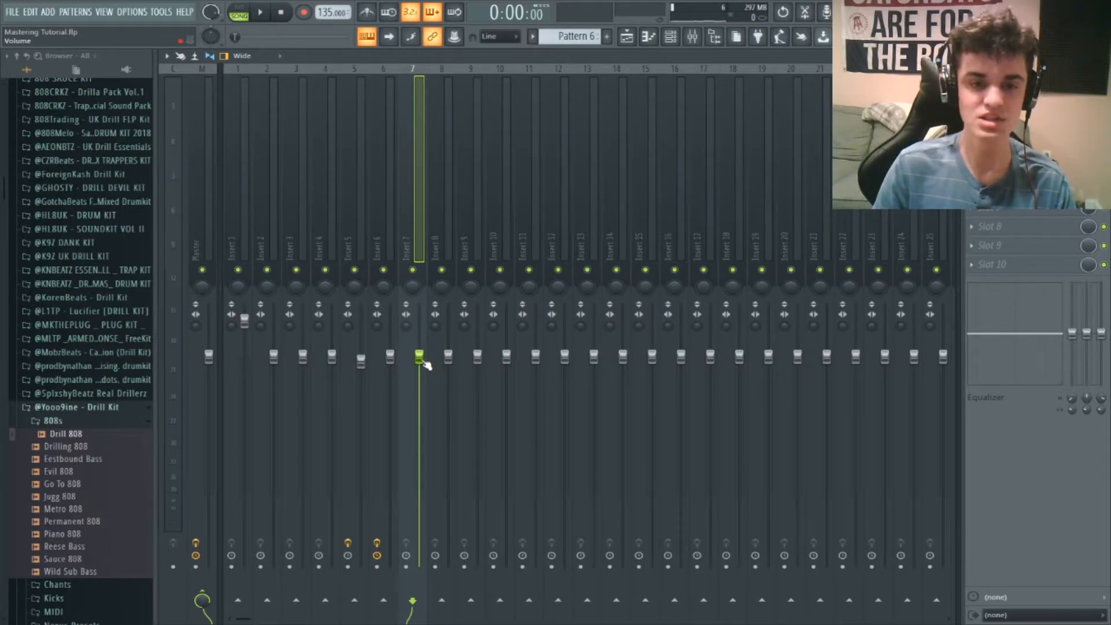
pyautogui.press('space')
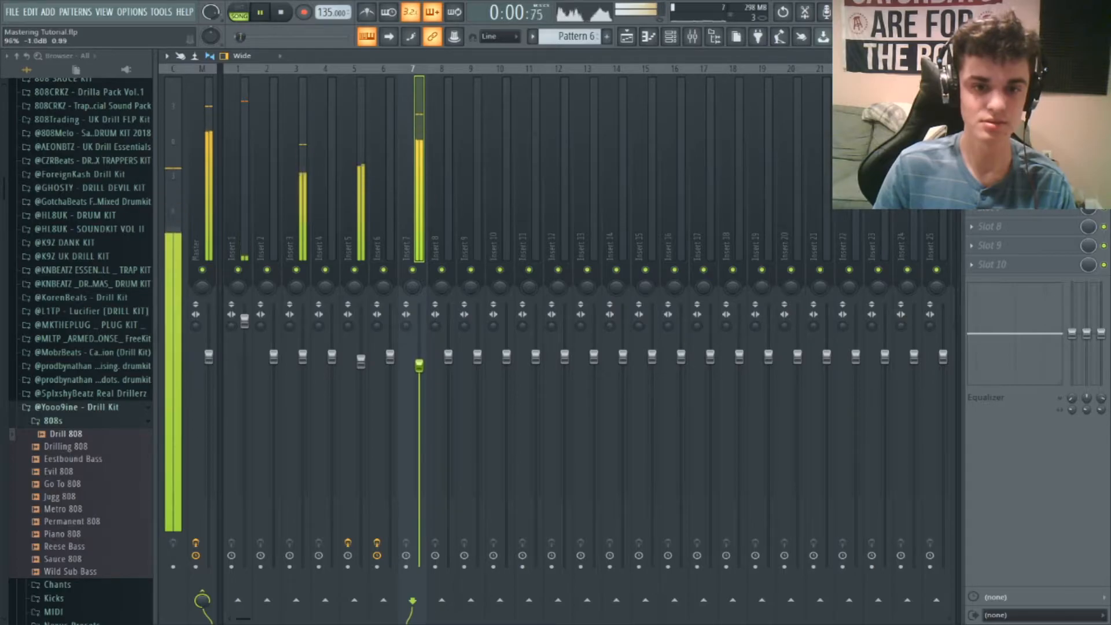
pyautogui.moveTo(424, 361); pyautogui.dragTo(426, 386)
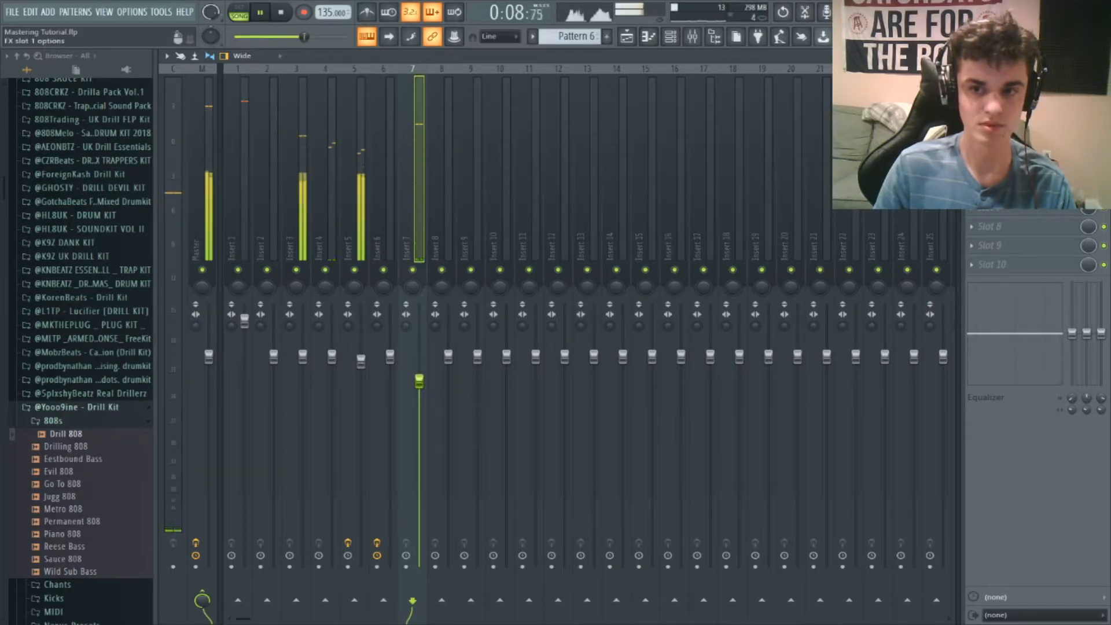
pyautogui.press('space')
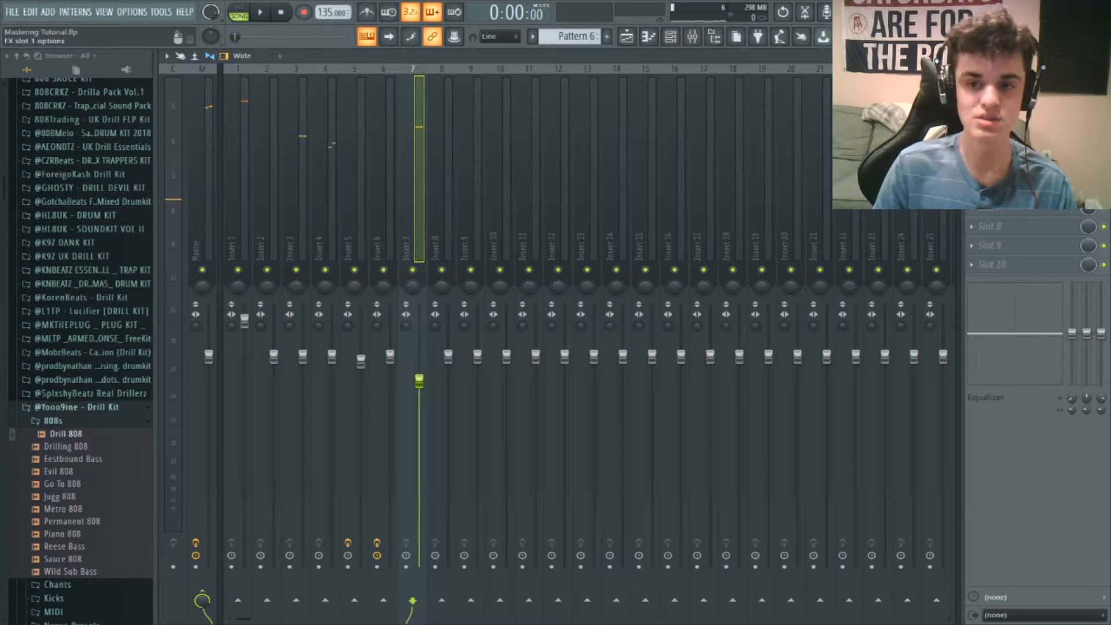
# - Add Fruity Parametric EQ 2 to Insert 7 and lower bands 5 to 7 to reduce its high frequencies
pyautogui.click(972, 93)
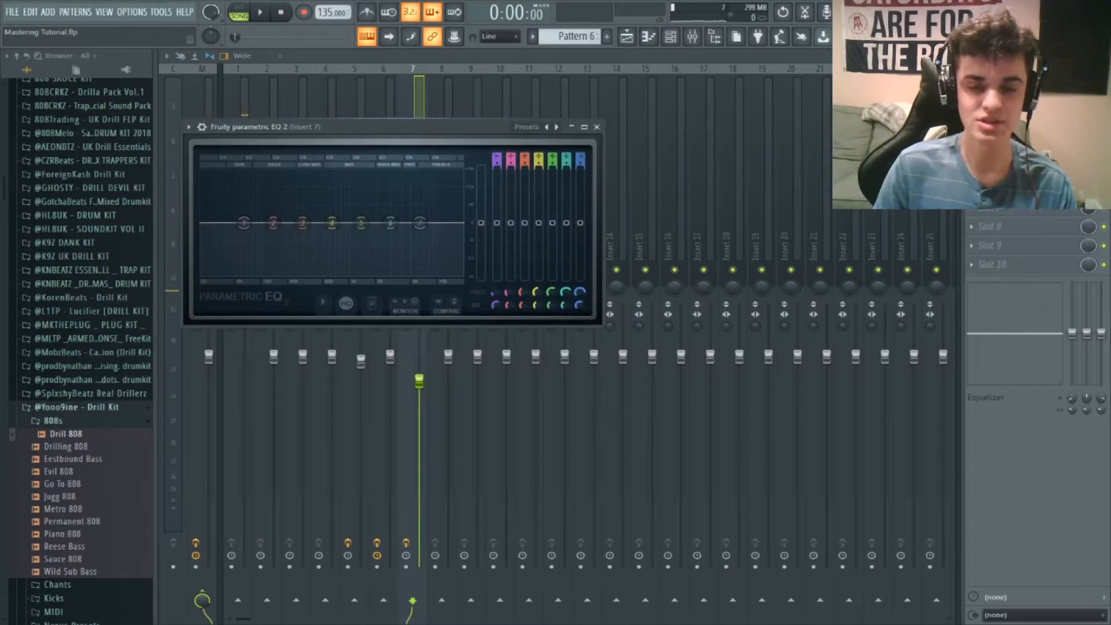
pyautogui.moveTo(467, 129); pyautogui.dragTo(824, 132)
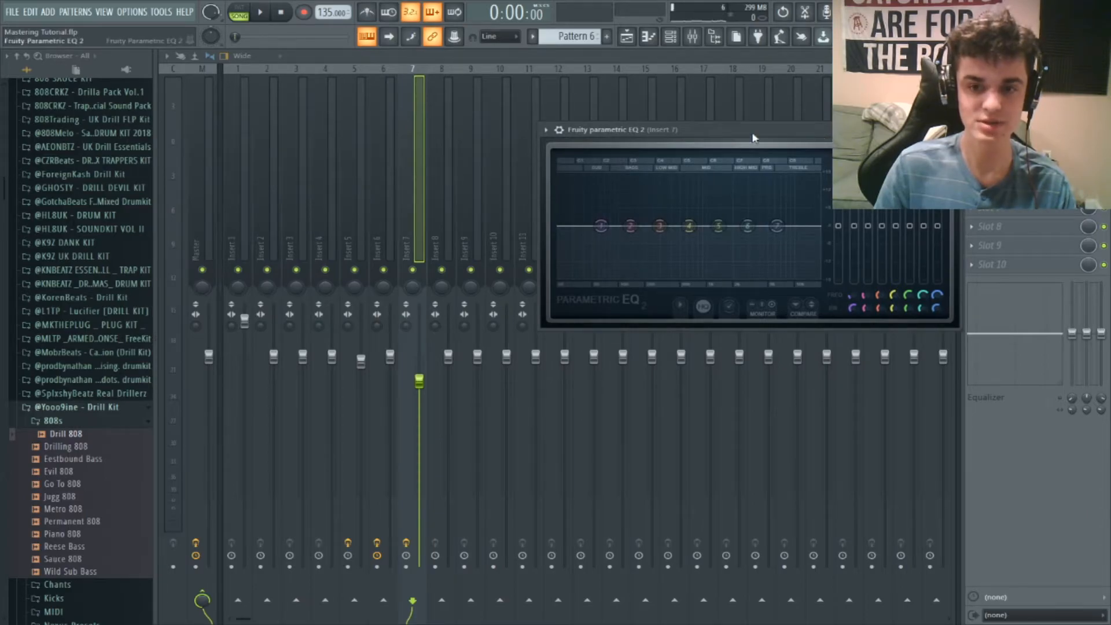
pyautogui.moveTo(753, 138); pyautogui.dragTo(752, 152)
pyautogui.press('space')
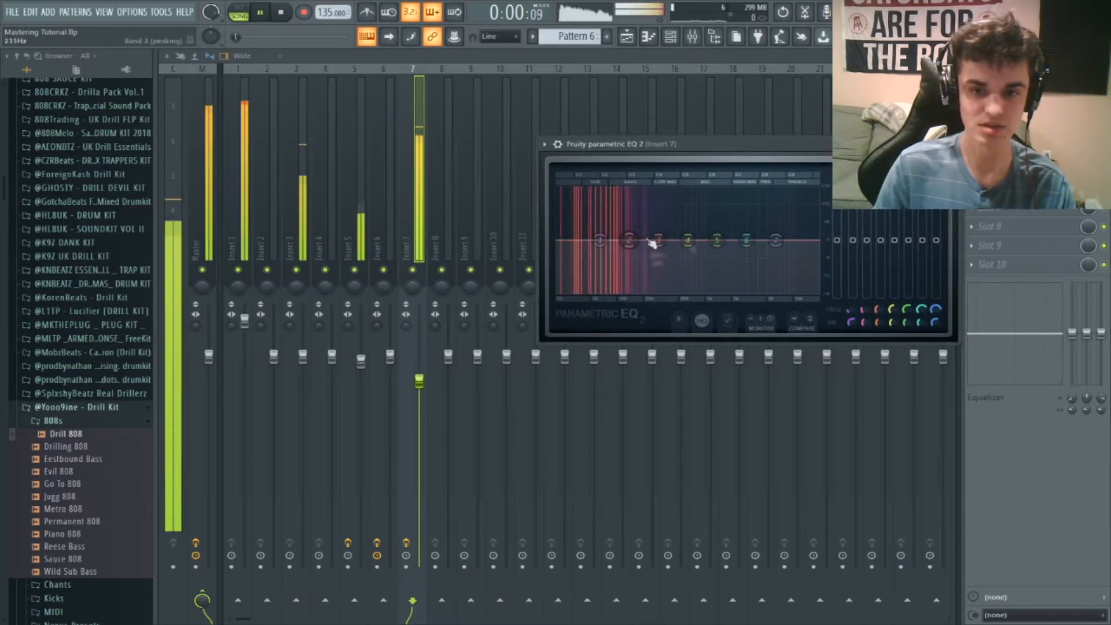
pyautogui.moveTo(718, 241); pyautogui.dragTo(747, 250)
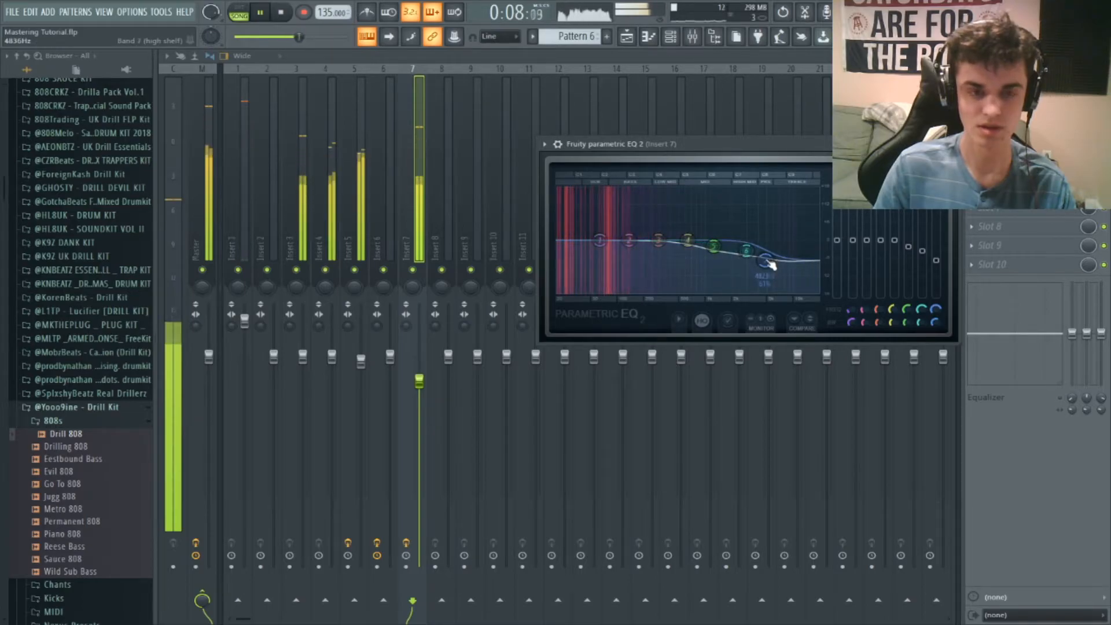
pyautogui.press('space')
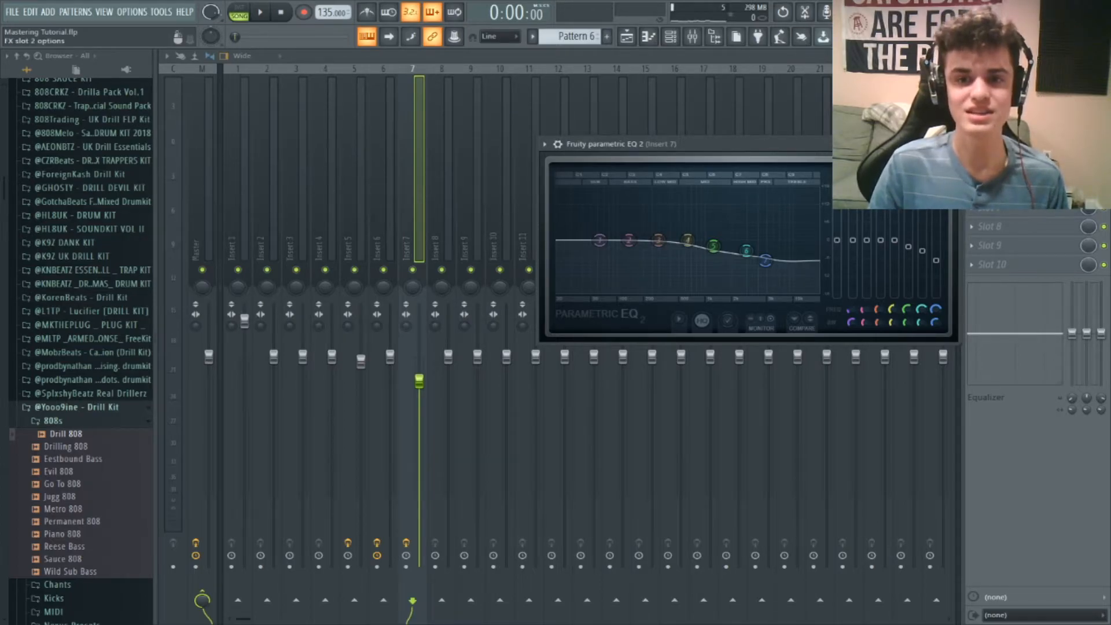
# - Add a Fruity Stereo Enhancer to Insert 7 and adjust its stereo separation
pyautogui.click(1004, 112)
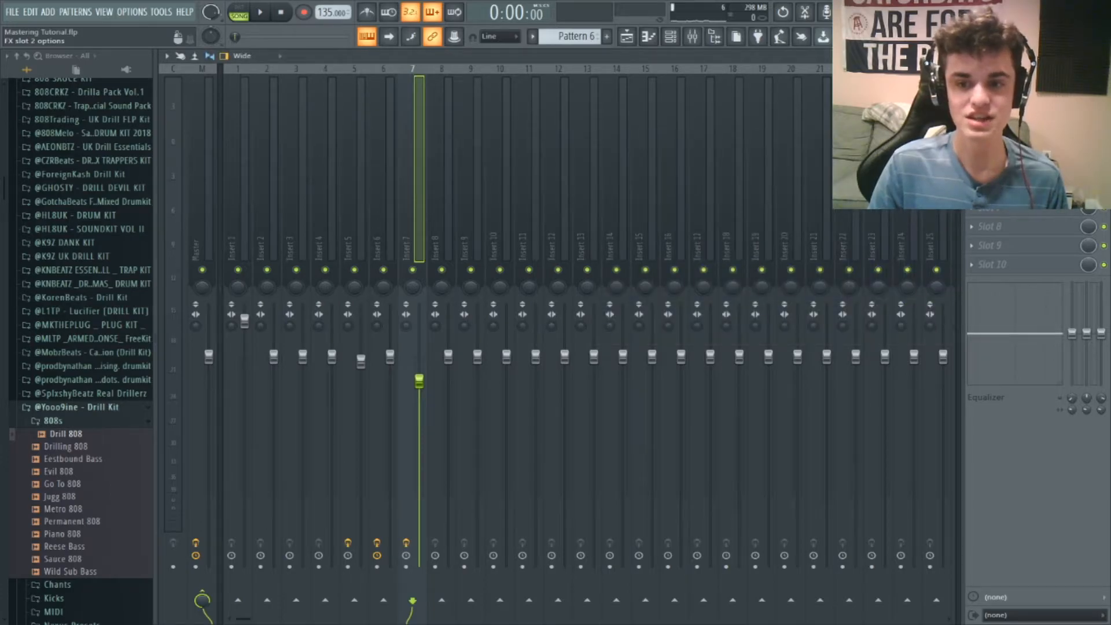
pyautogui.click(1004, 131)
pyautogui.moveTo(480, 301); pyautogui.dragTo(480, 303)
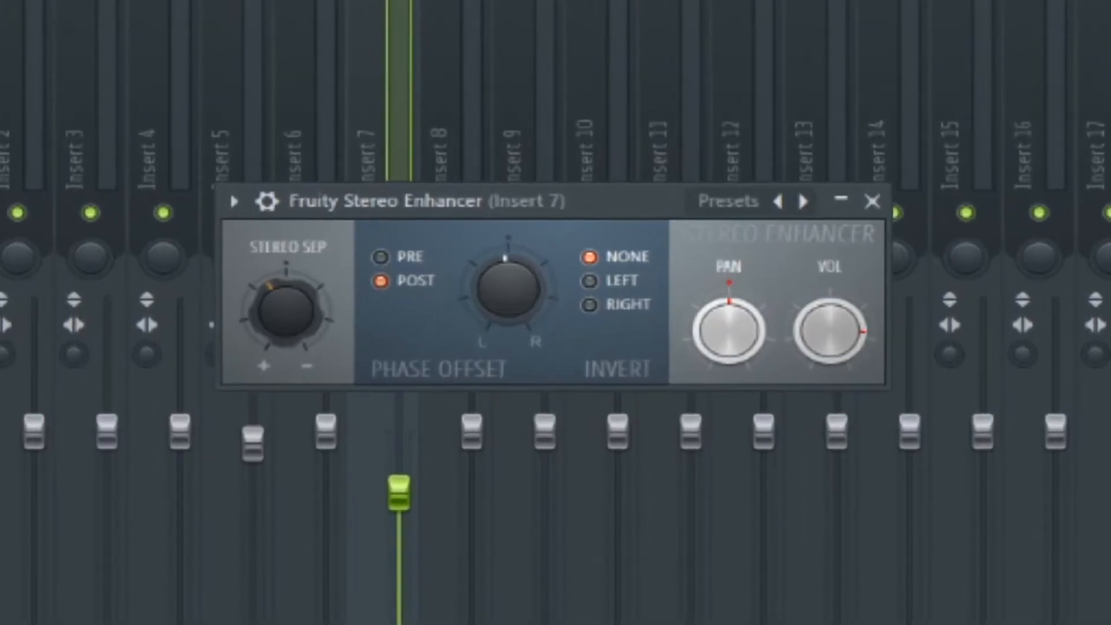
pyautogui.moveTo(341, 320); pyautogui.dragTo(342, 325)
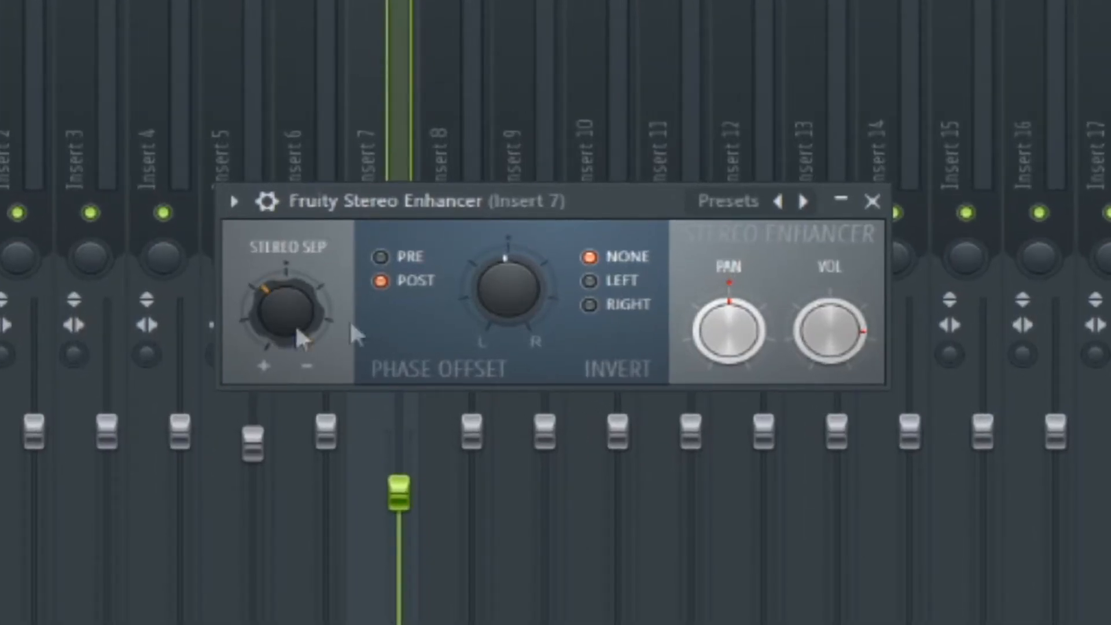
pyautogui.moveTo(499, 302); pyautogui.dragTo(499, 310)
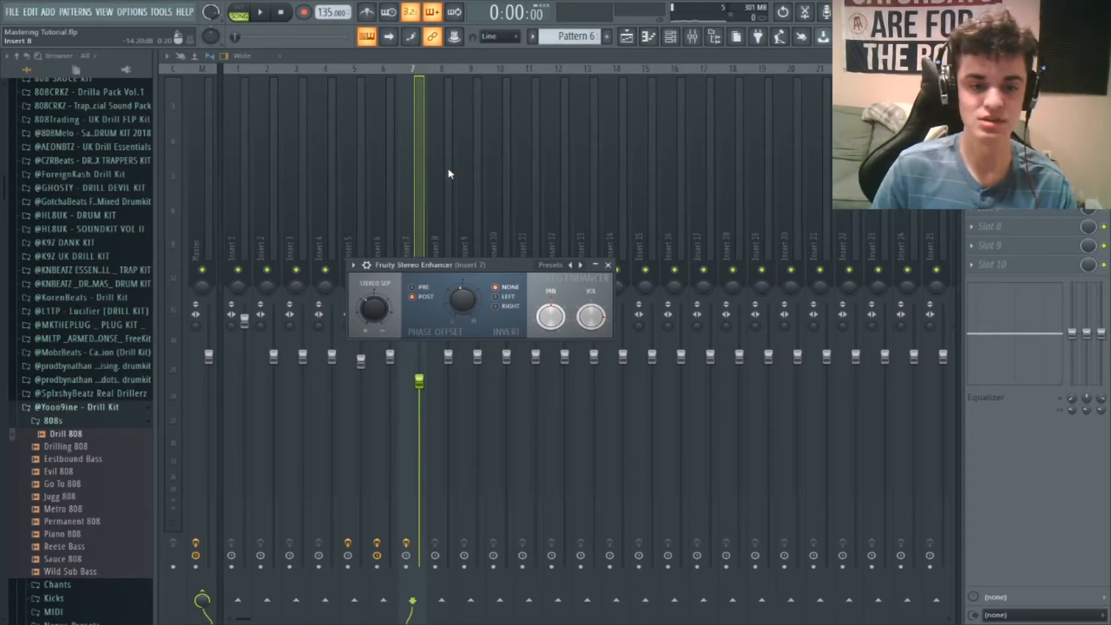
pyautogui.press('space')
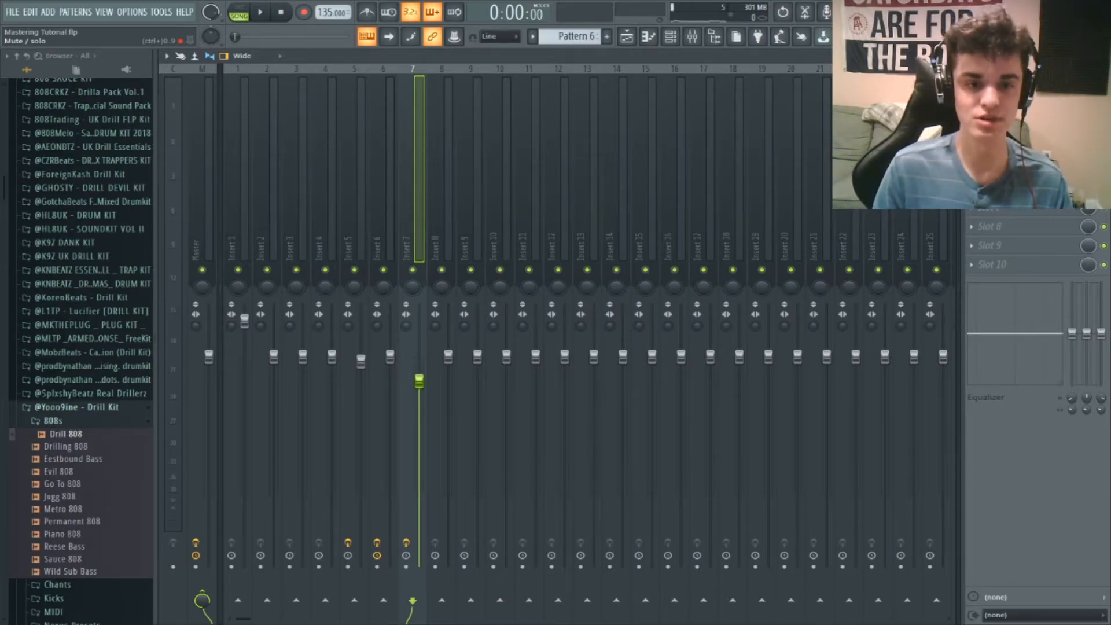
# - Lower Insert 3's volume well below its default level during playback, and return to the playlist arrangement
pyautogui.click(309, 243)
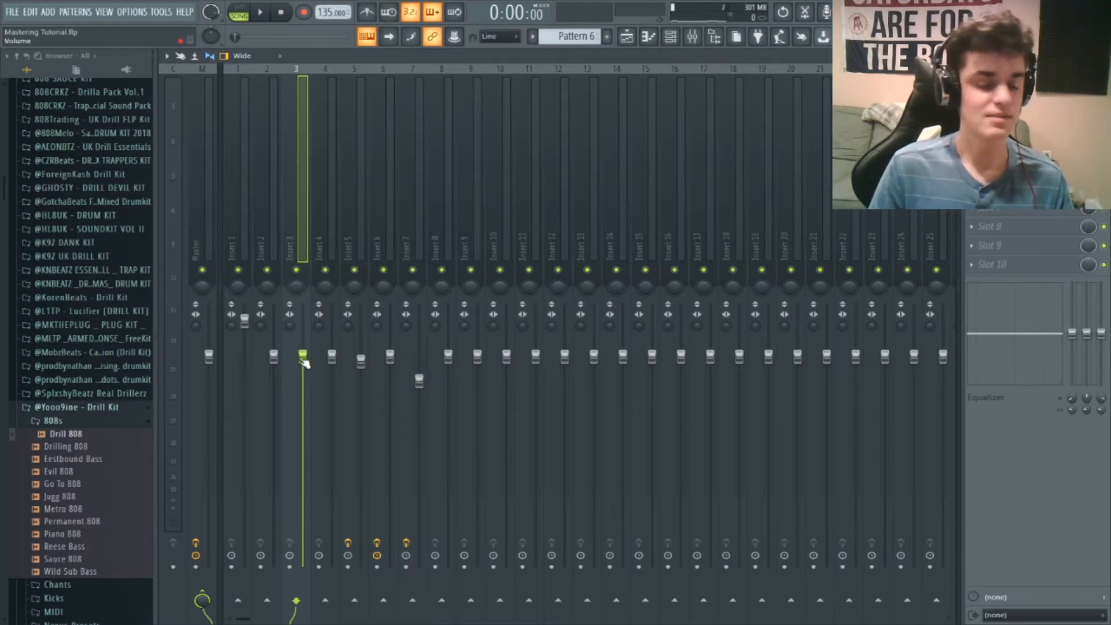
pyautogui.press('space')
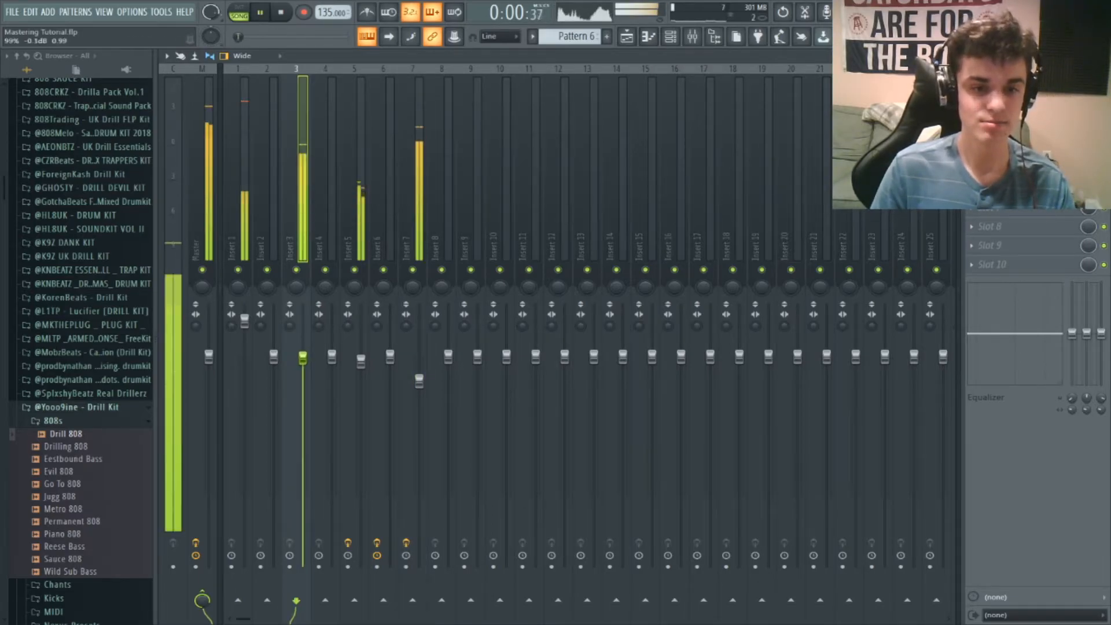
pyautogui.moveTo(303, 354); pyautogui.dragTo(303, 393)
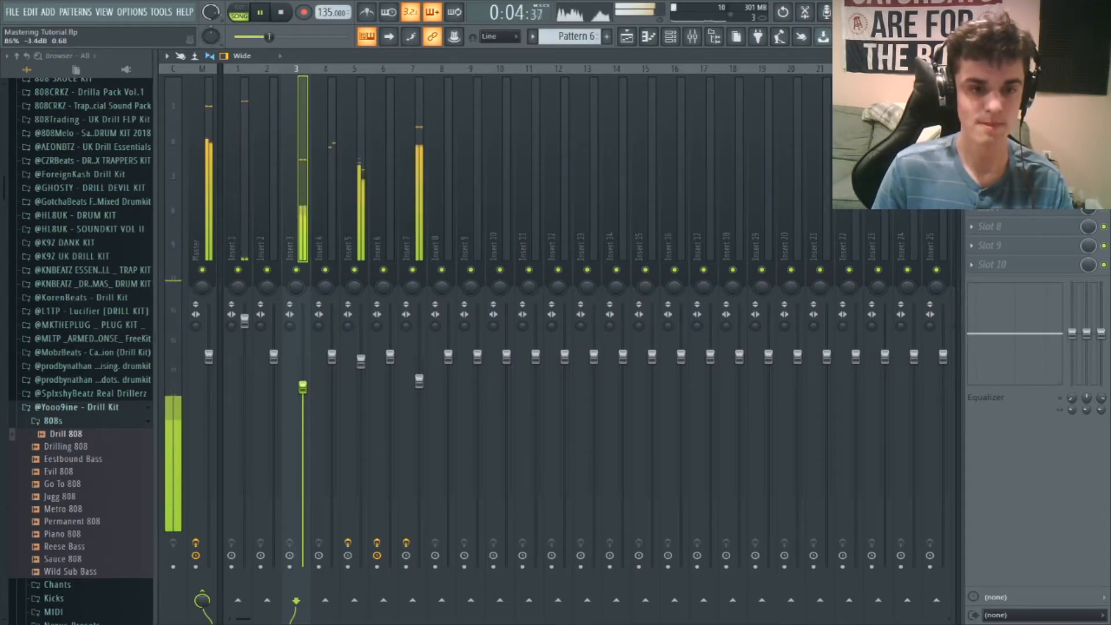
pyautogui.moveTo(302, 392); pyautogui.dragTo(303, 395)
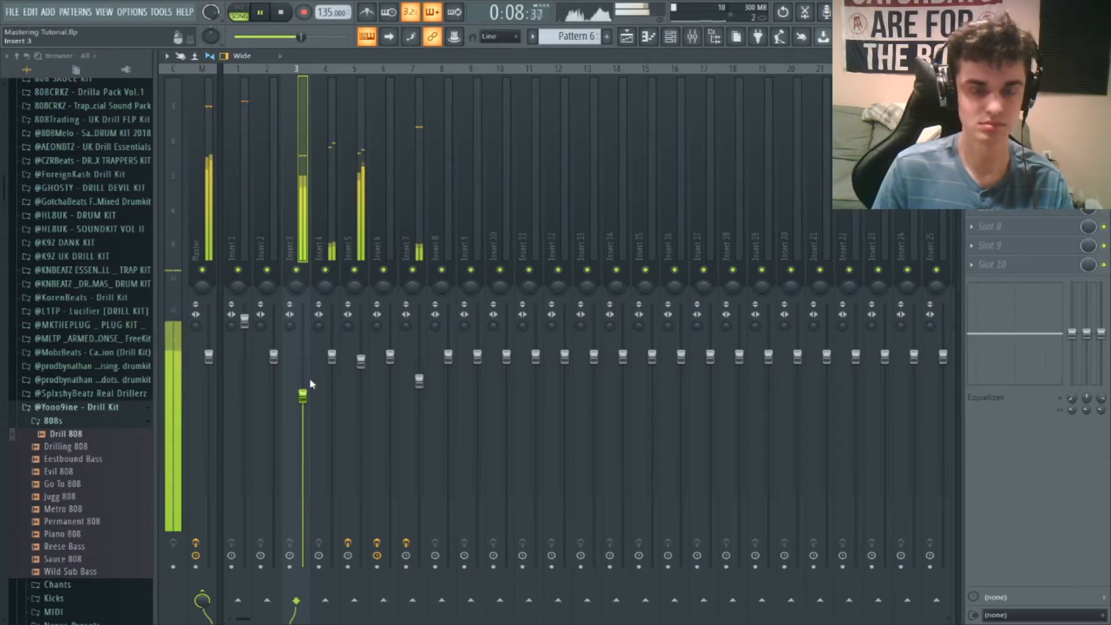
pyautogui.press('space')
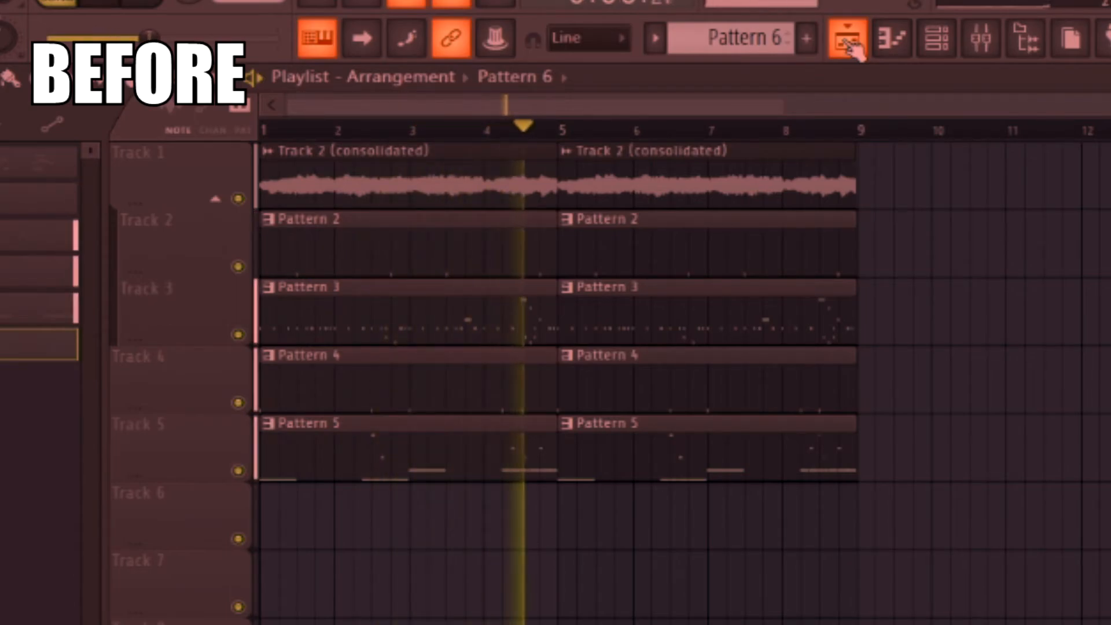
pyautogui.click(848, 39)
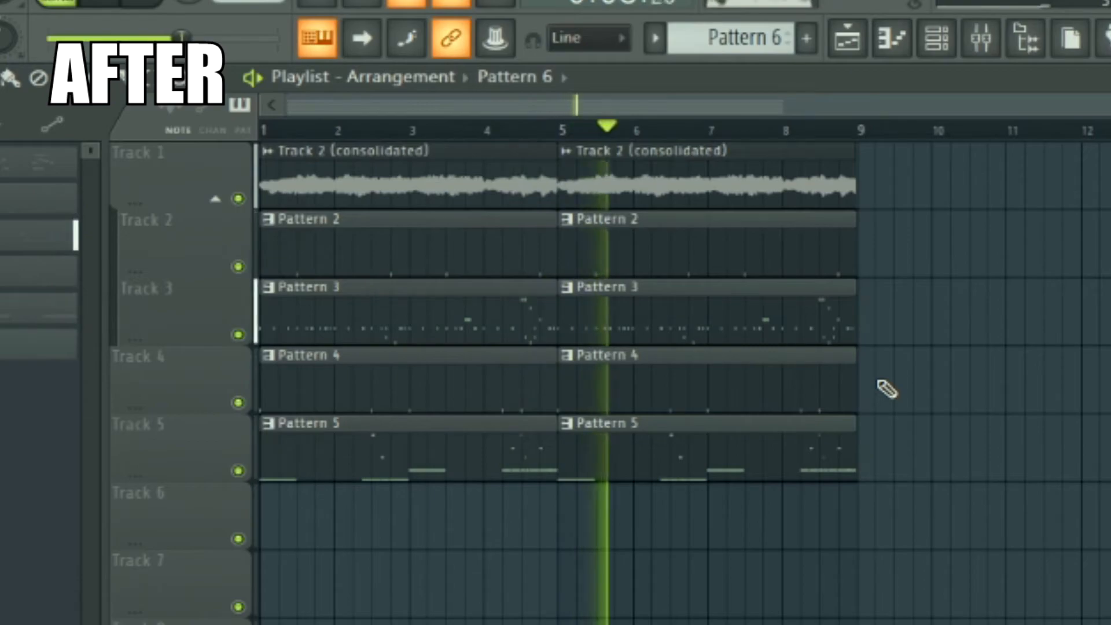